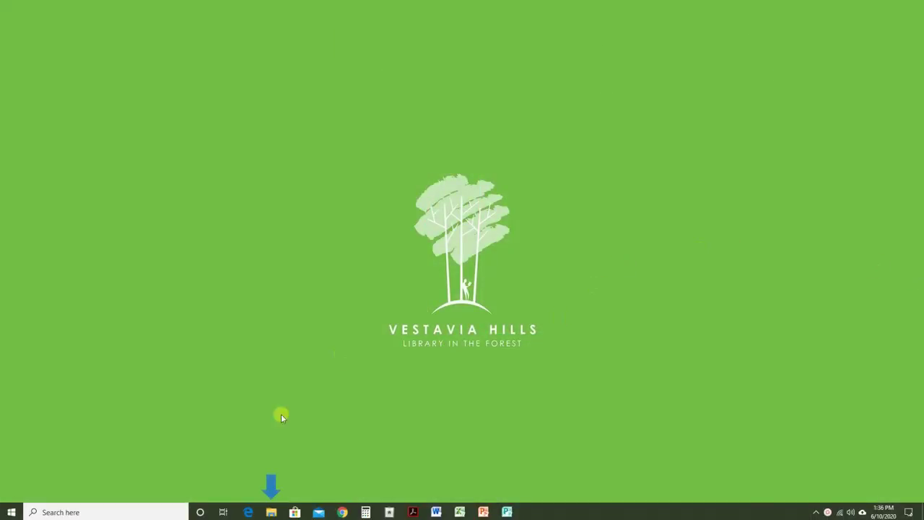
left_click(271, 512)
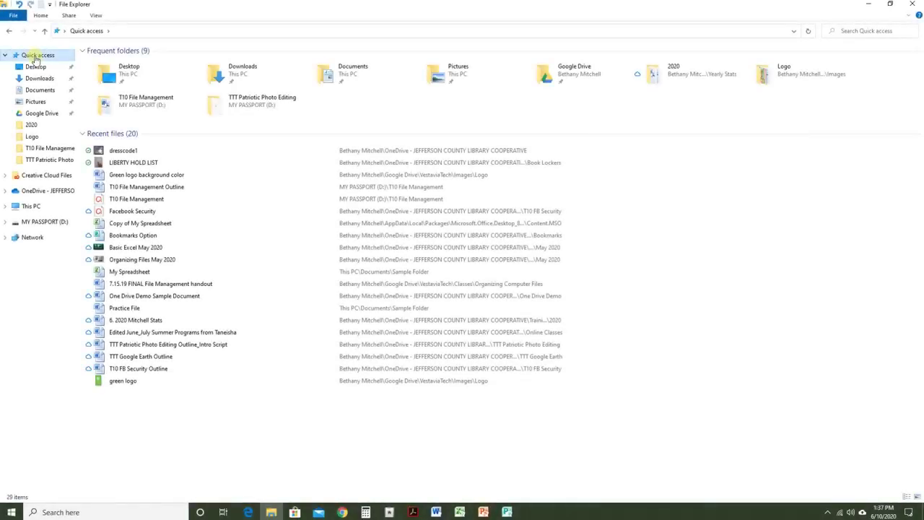
- Pin Sample Folder from Documents to Quick access
left_click(36, 89)
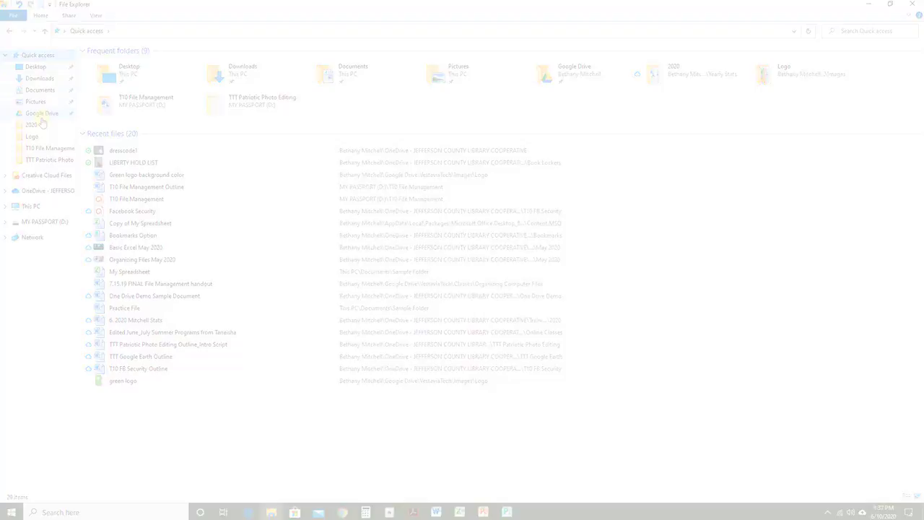
left_click(112, 105)
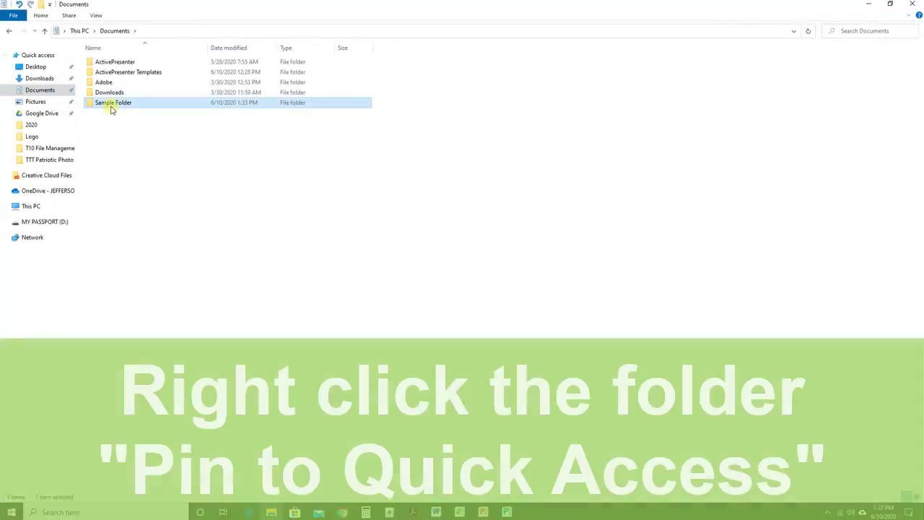
right_click(112, 109)
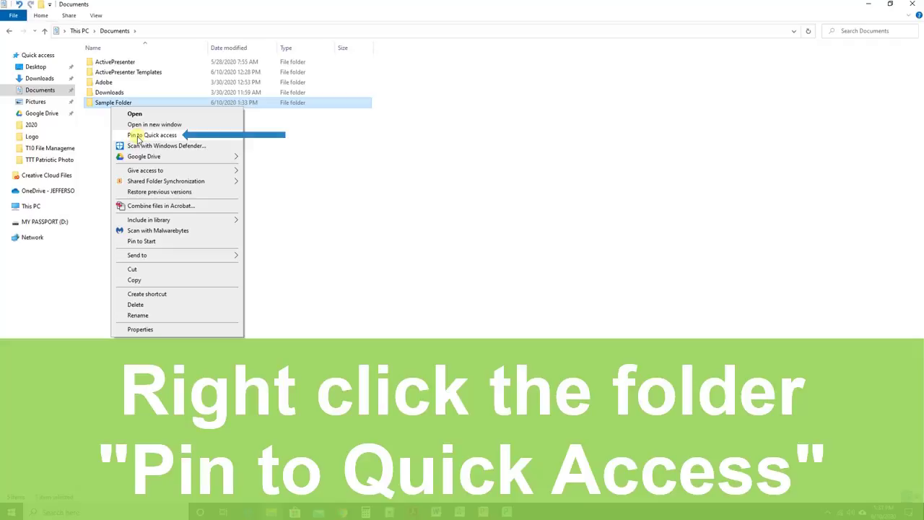
left_click(138, 136)
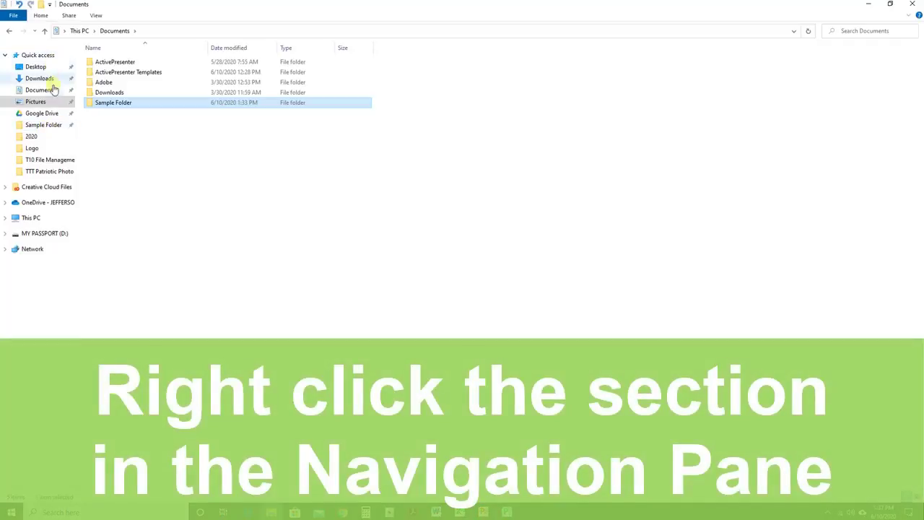
- Unpin Sample Folder and remove 2020, leaving Logo, T10 File Manageme, TTT Patriotic Photo and Video
right_click(56, 127)
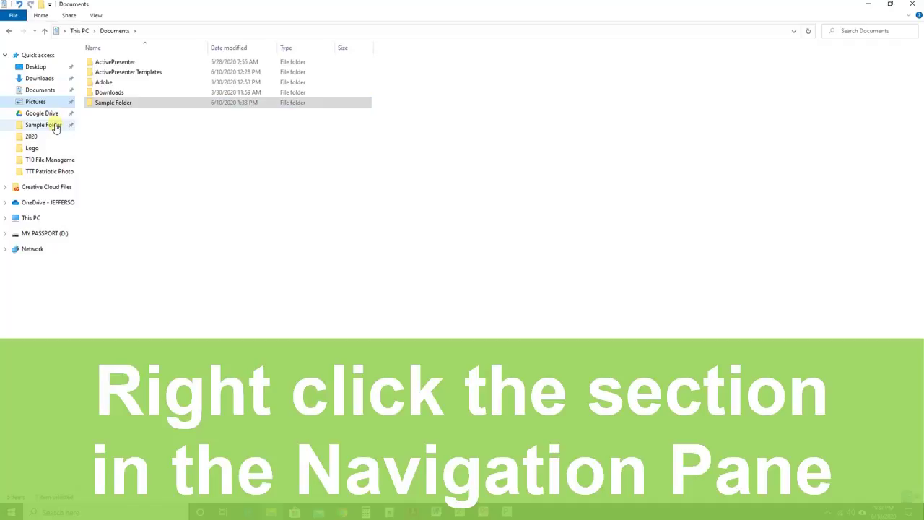
right_click(55, 127)
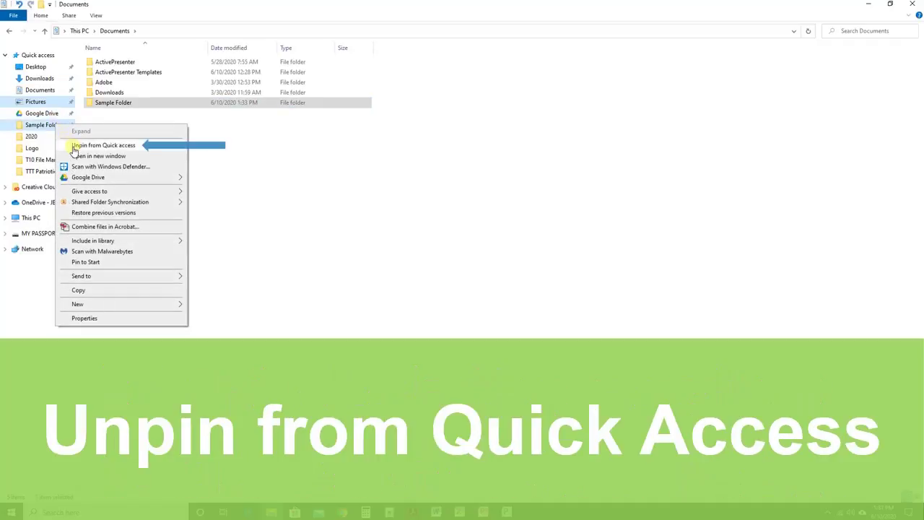
left_click(72, 148)
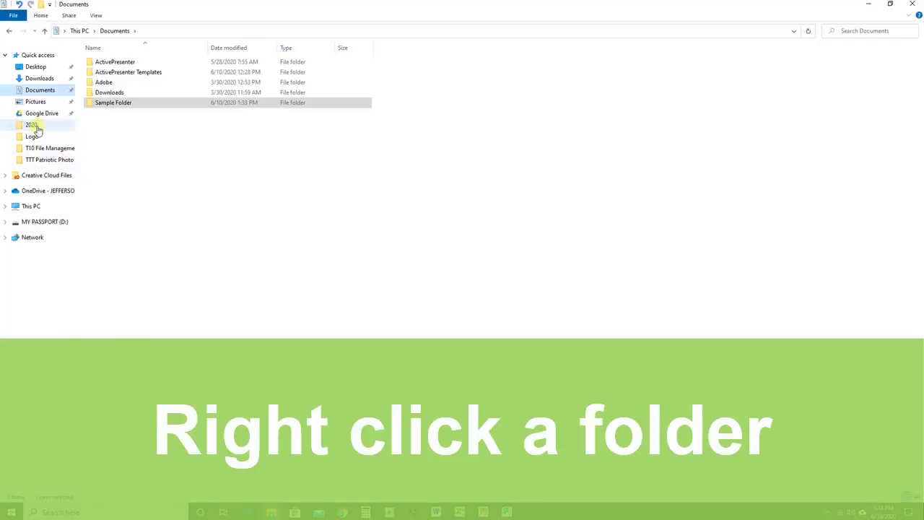
right_click(38, 128)
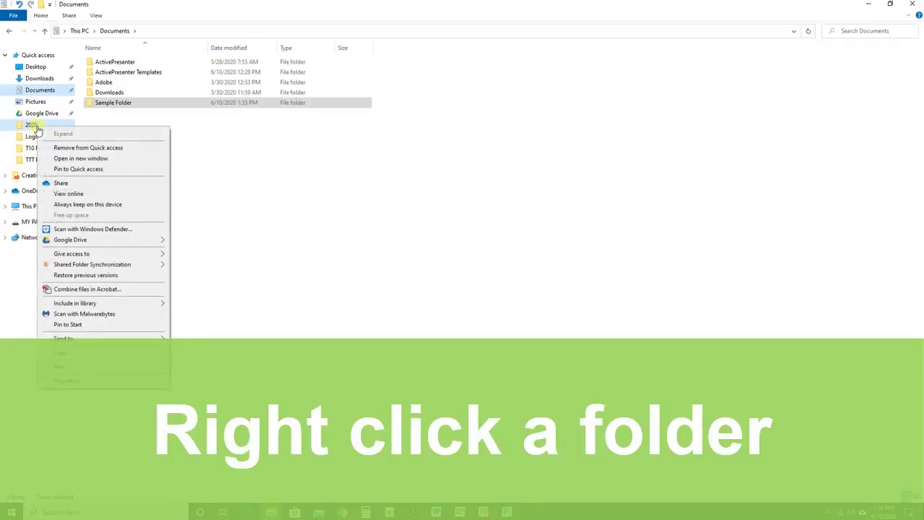
left_click(77, 148)
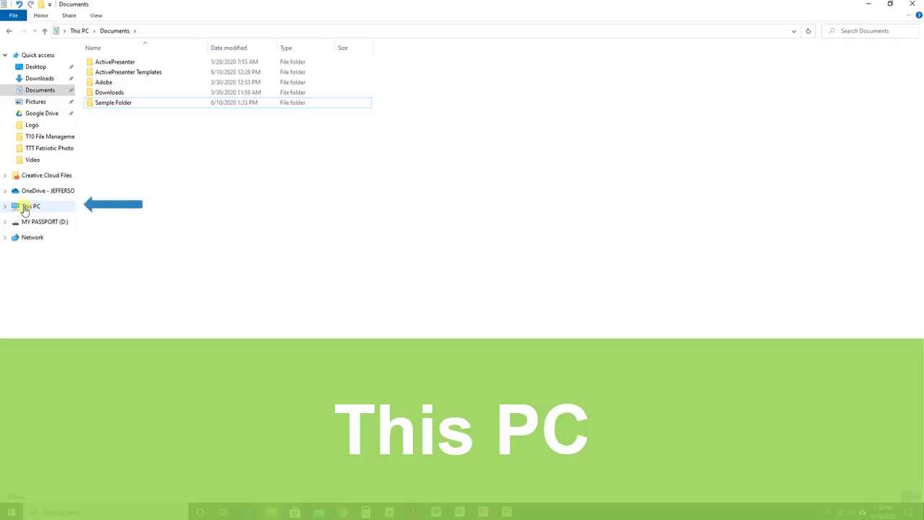
- Go to This PC in the navigation pane to reach Documents
left_click(26, 209)
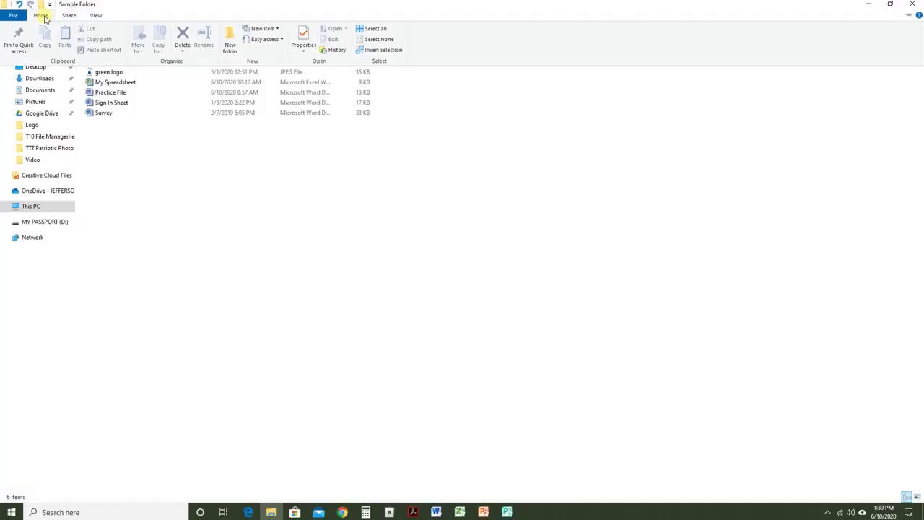
- Show Basic Word Handout 1.12.18 in the preview pane and widen the pane
left_click(41, 16)
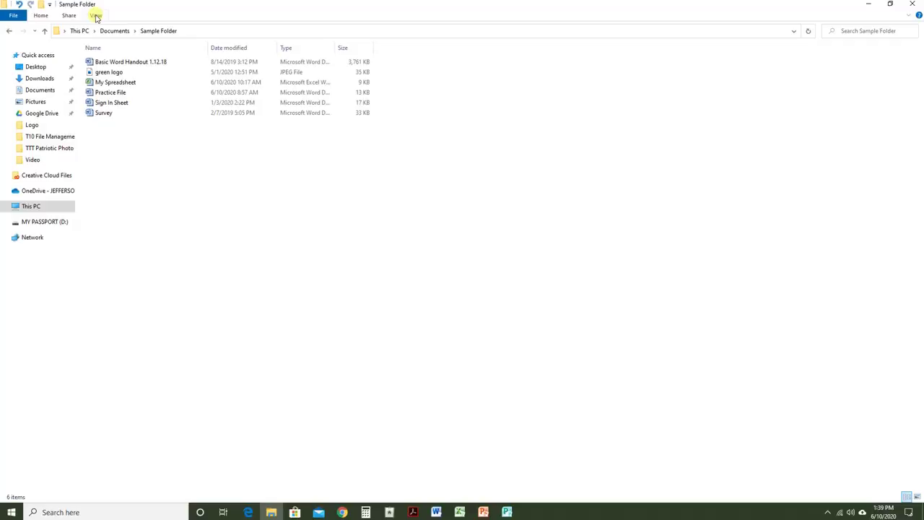
left_click(96, 16)
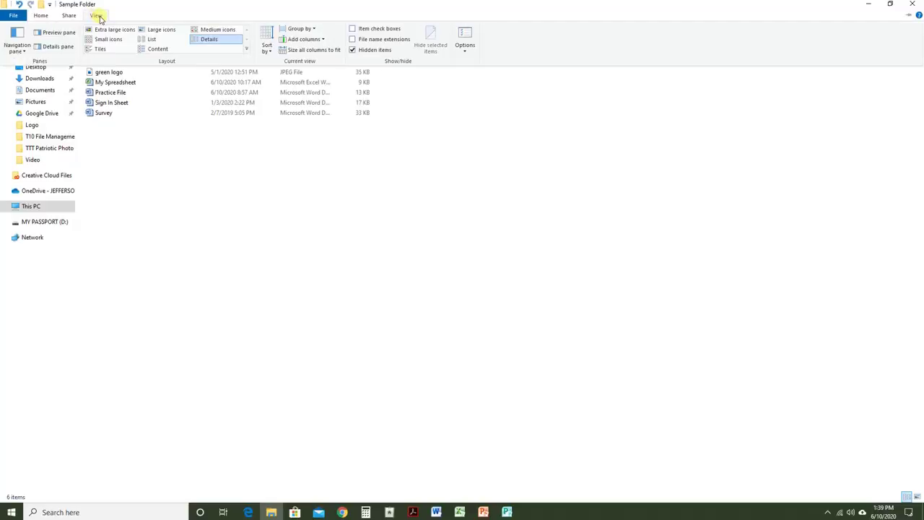
left_click(60, 32)
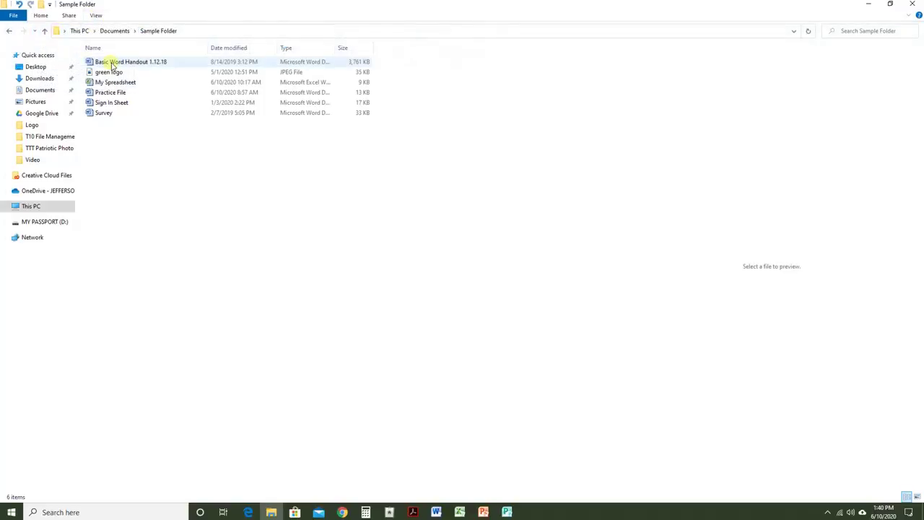
left_click(112, 64)
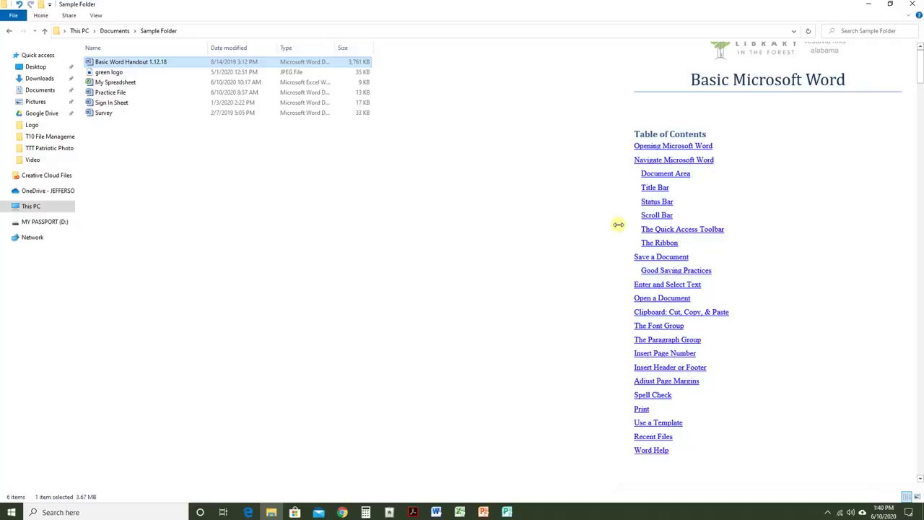
mouse_move(619, 225)
left_mouse_down()
mouse_move(571, 229)
mouse_move(768, 232)
mouse_move(607, 233)
left_mouse_up()
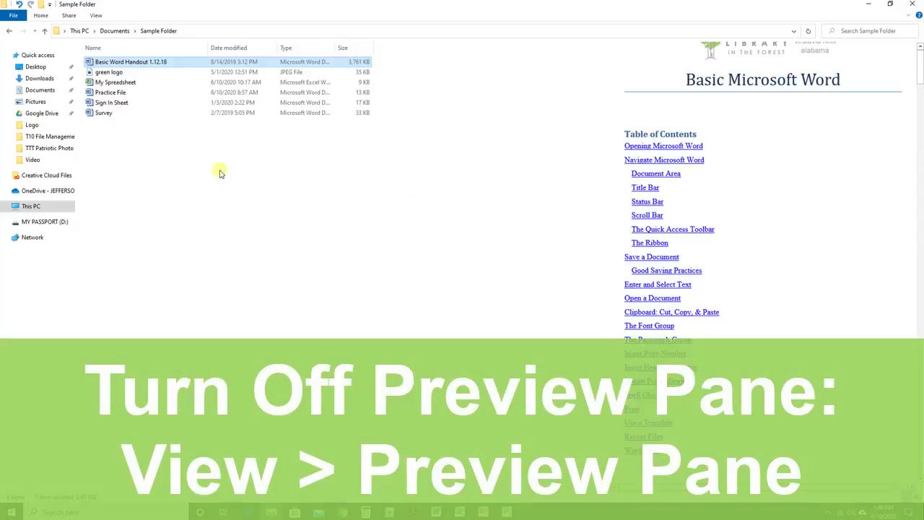
left_click(94, 15)
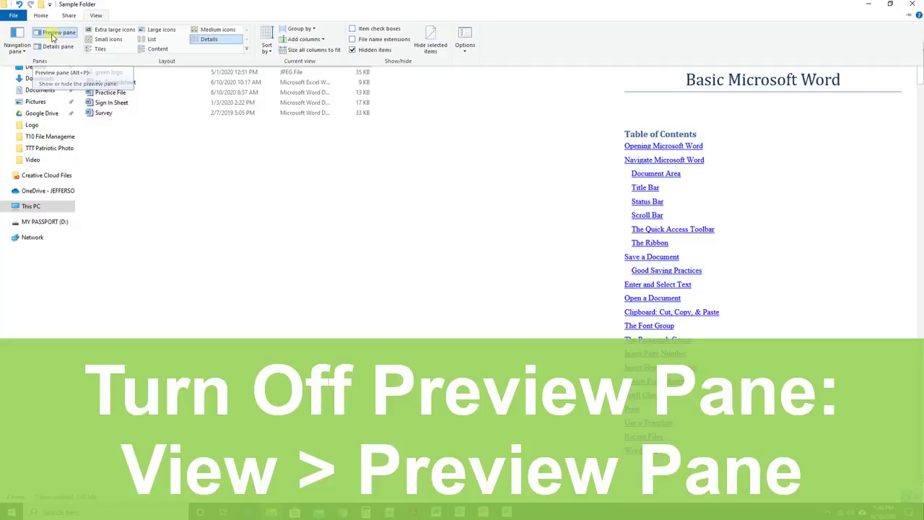
- Turn off the preview pane, try the Content layout, then return to Details
left_click(53, 34)
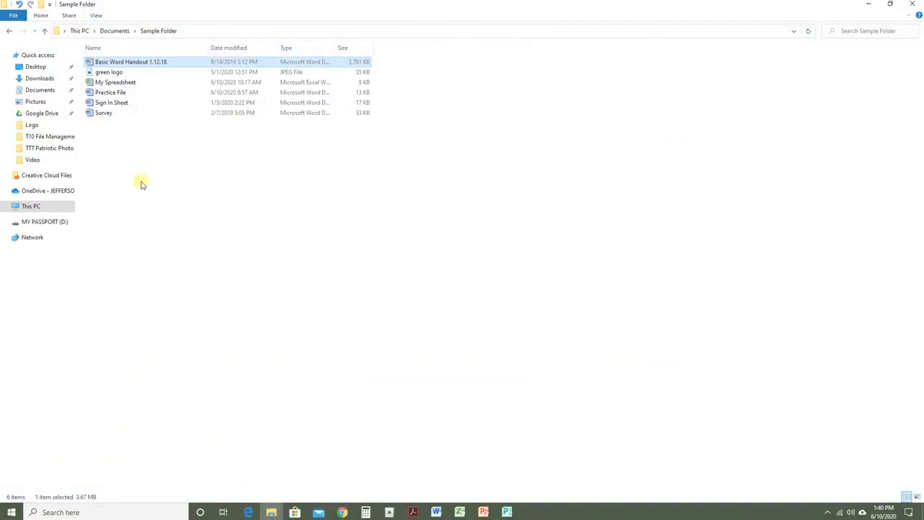
left_click(96, 15)
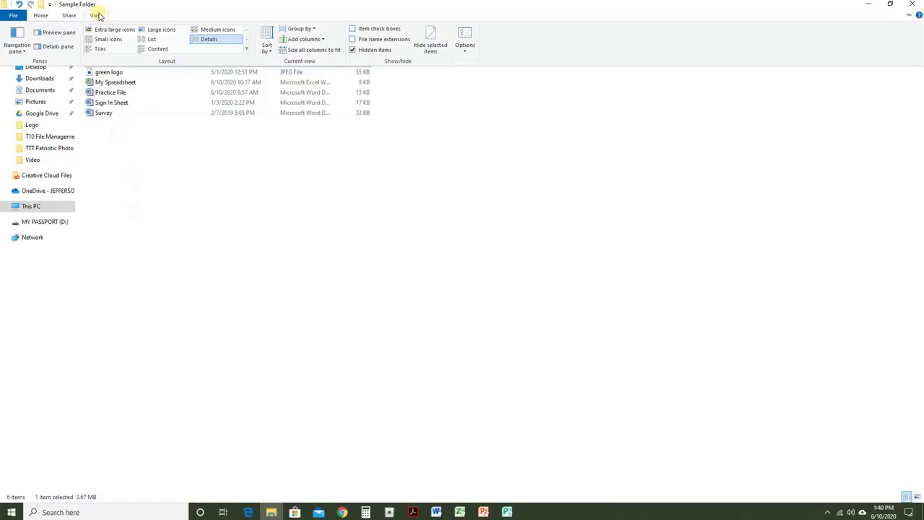
left_click(114, 29)
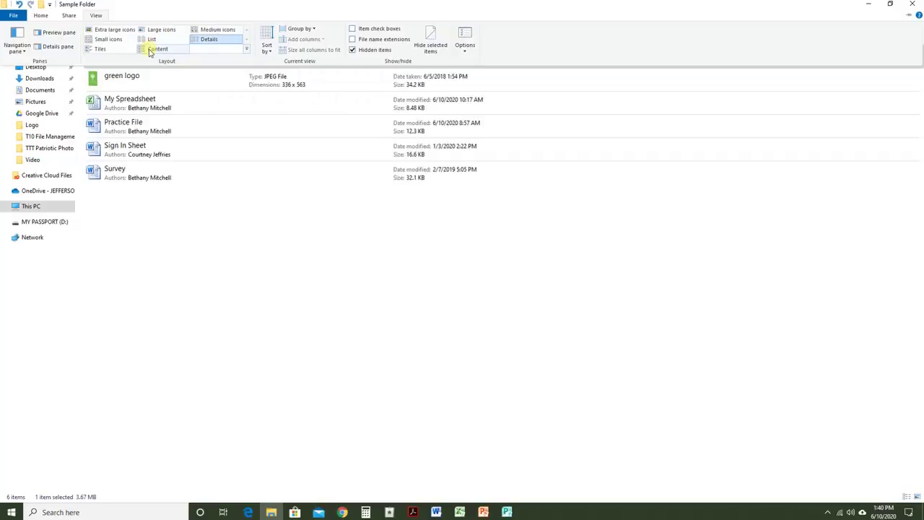
left_click(208, 40)
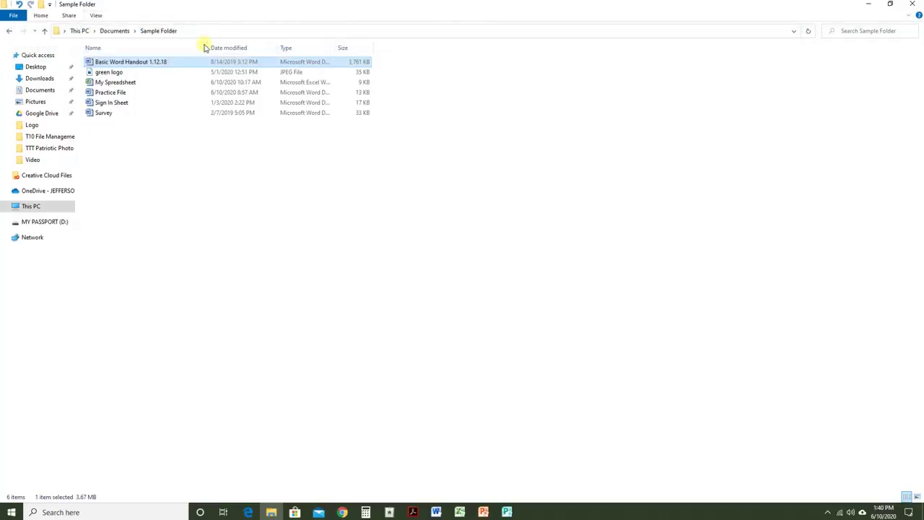
left_click(98, 15)
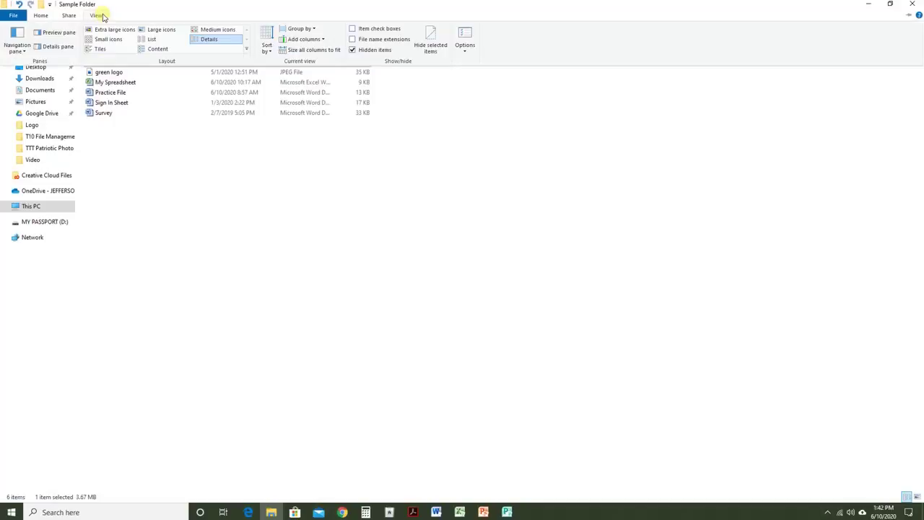
- Sort Sample Folder's files by size, ascending from My Spreadsheet to the Word handout
left_click(267, 50)
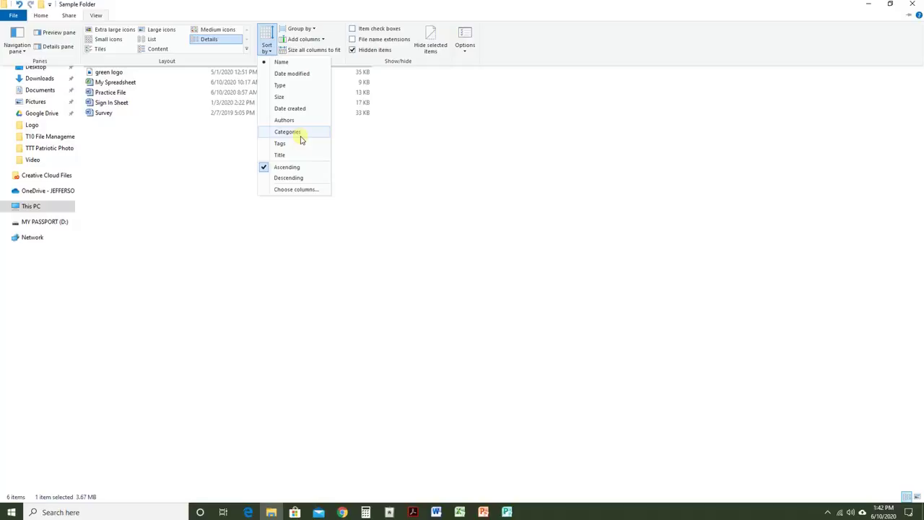
left_click(290, 98)
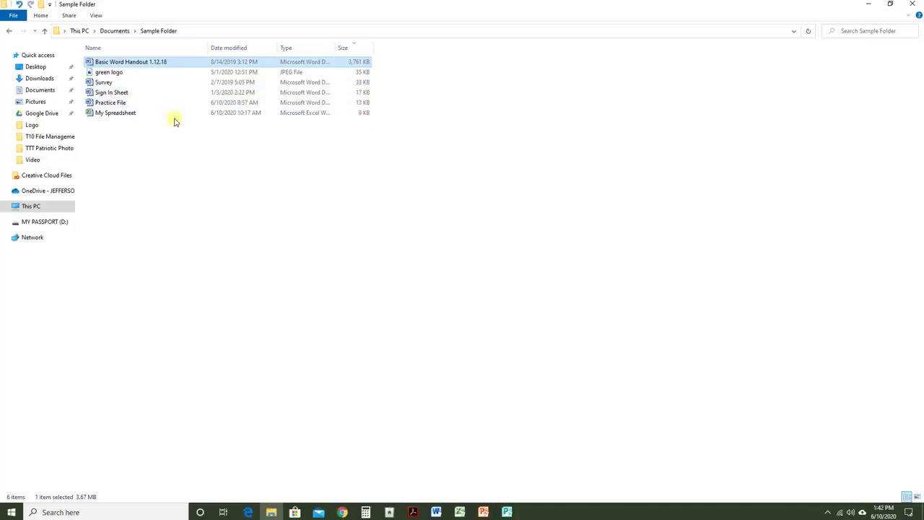
left_click(95, 15)
left_click(266, 48)
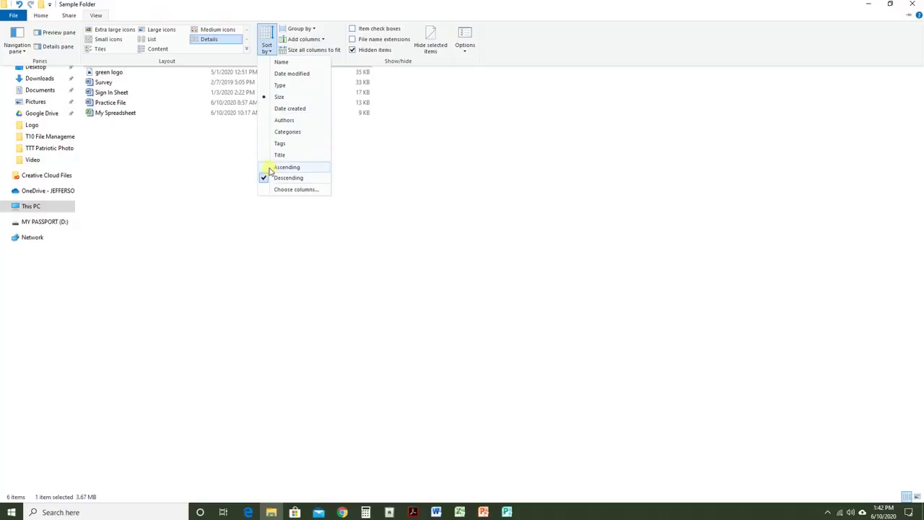
left_click(270, 167)
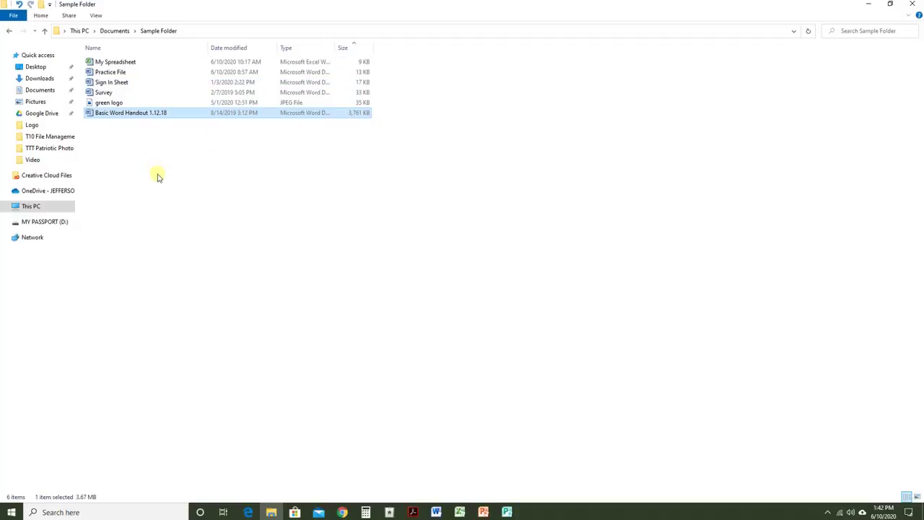
- Group Sample Folder's files by Type
left_click(95, 15)
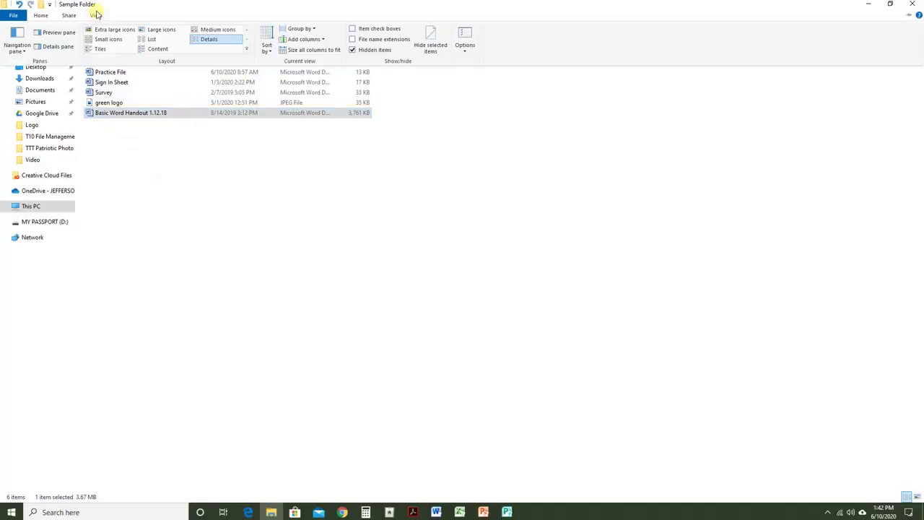
left_click(301, 30)
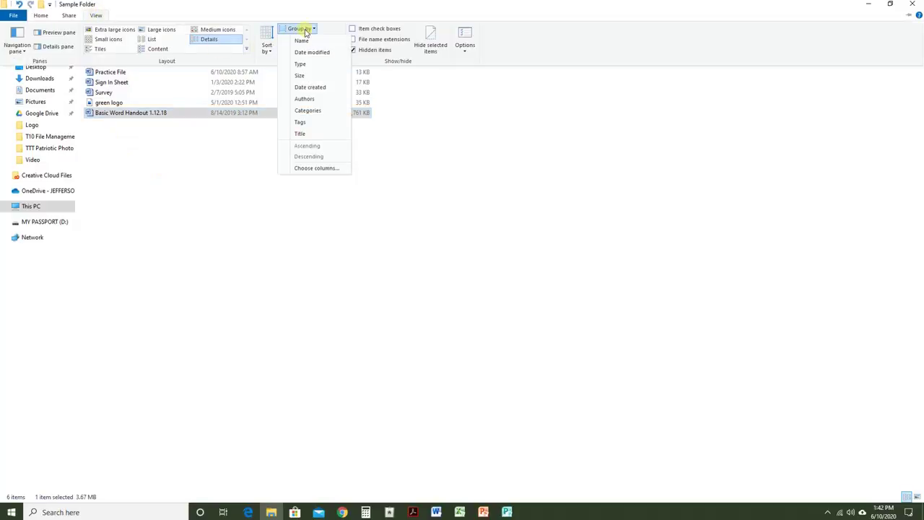
left_click(312, 67)
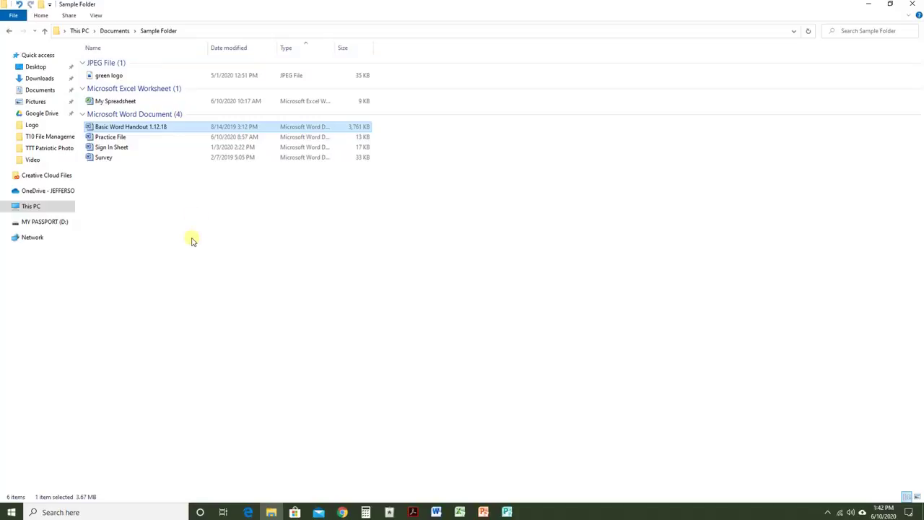
- Set Group by to (None) so the files form one flat list
left_click(95, 16)
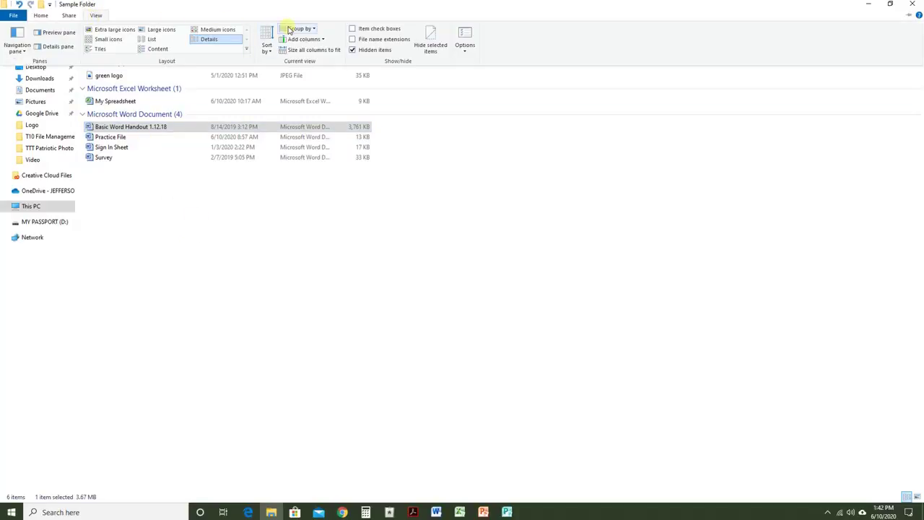
left_click(298, 28)
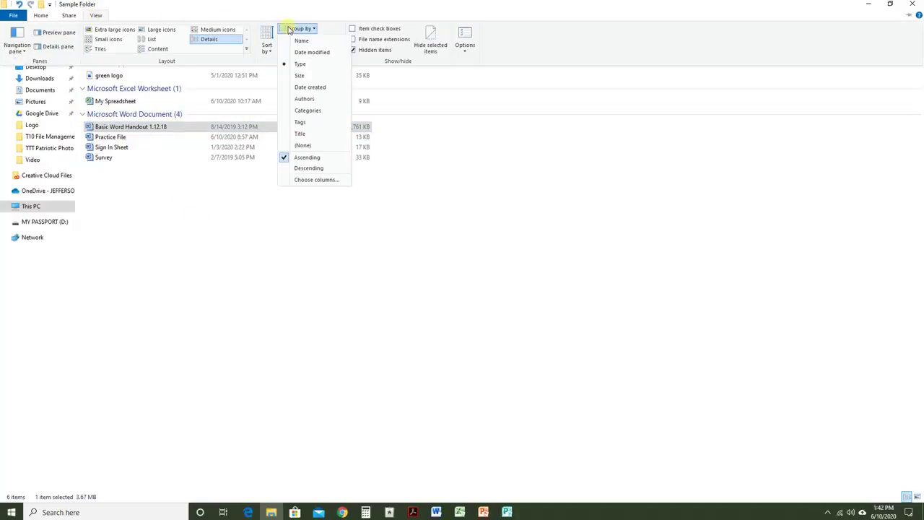
left_click(317, 147)
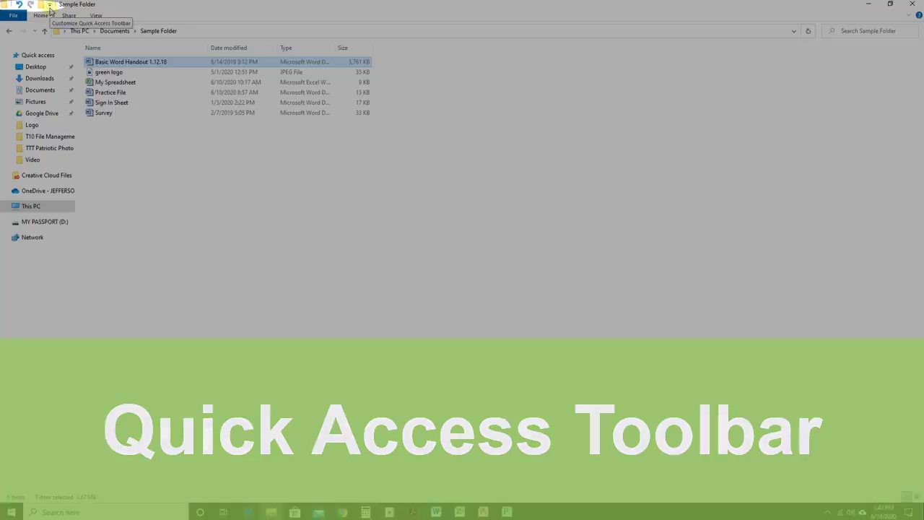
- Uncheck Undo in the Quick Access Toolbar list, then check it again
left_click(50, 5)
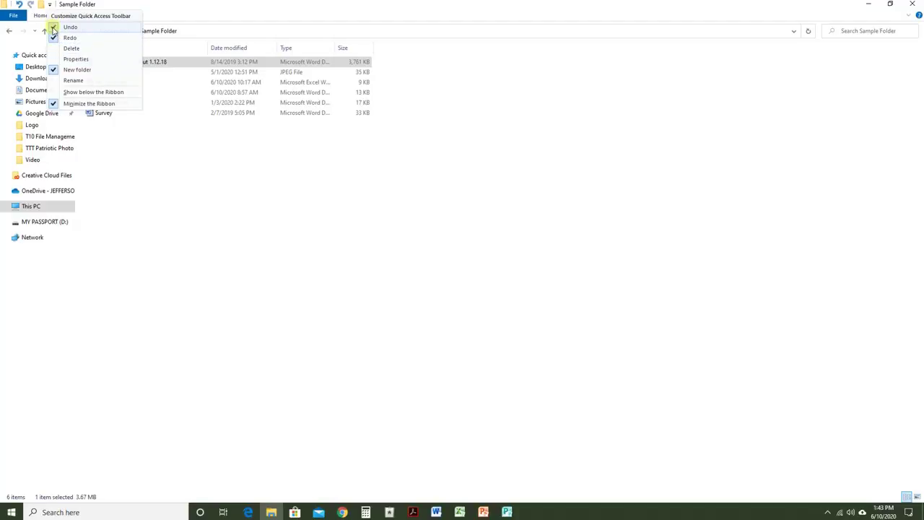
left_click(53, 27)
left_click(50, 5)
left_click(52, 27)
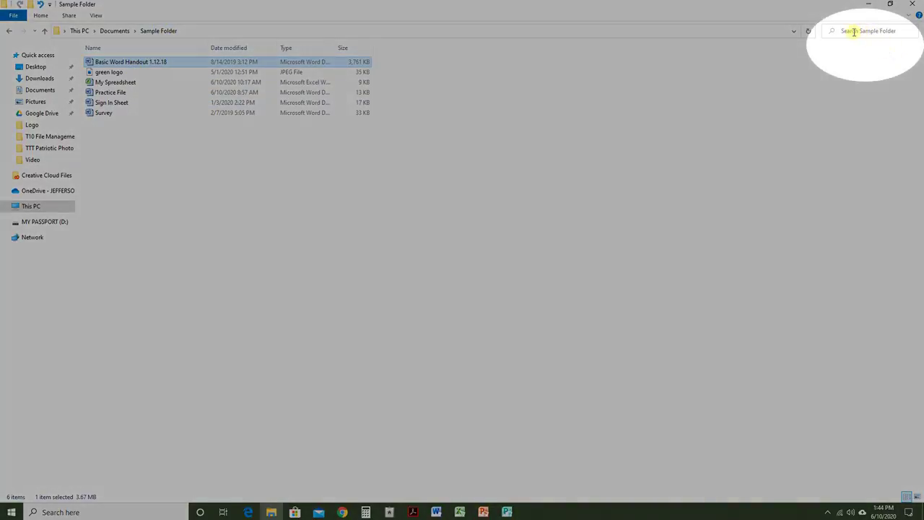
- Check the Sample Folder search scope, then switch to This PC for a computer-wide search
left_click(901, 33)
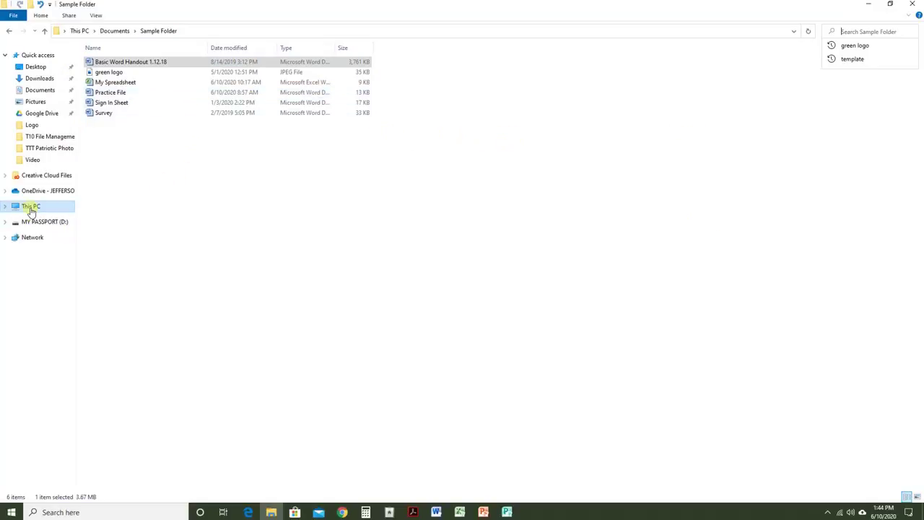
left_click(30, 210)
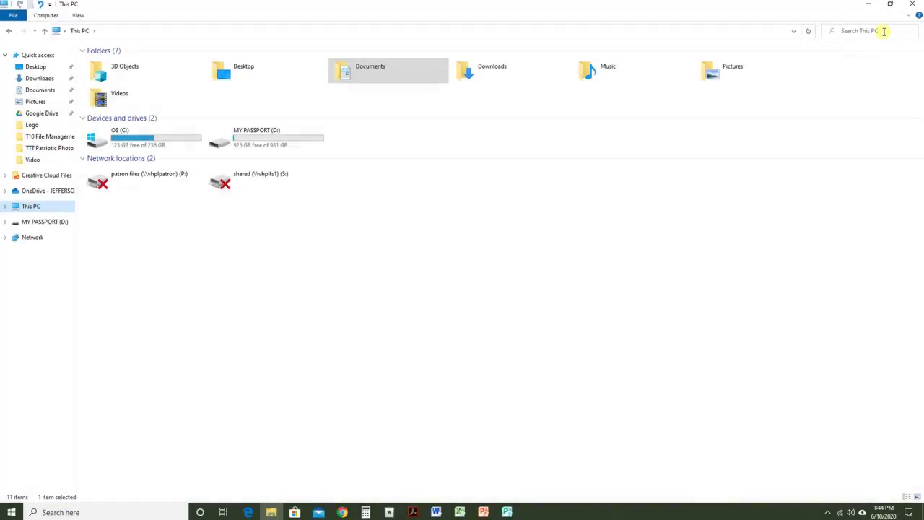
left_click(884, 32)
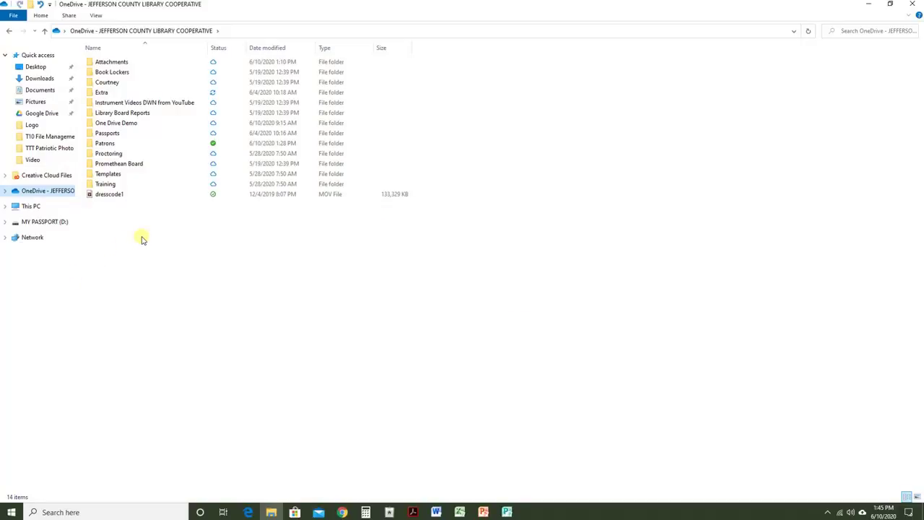
- Cut the Move Me folder from the Desktop and paste it into OneDrive
left_click(34, 67)
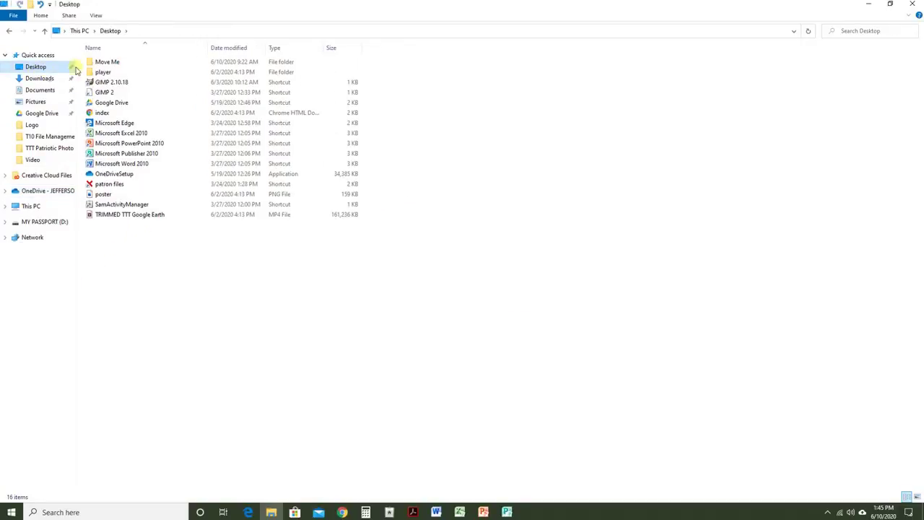
right_click(96, 62)
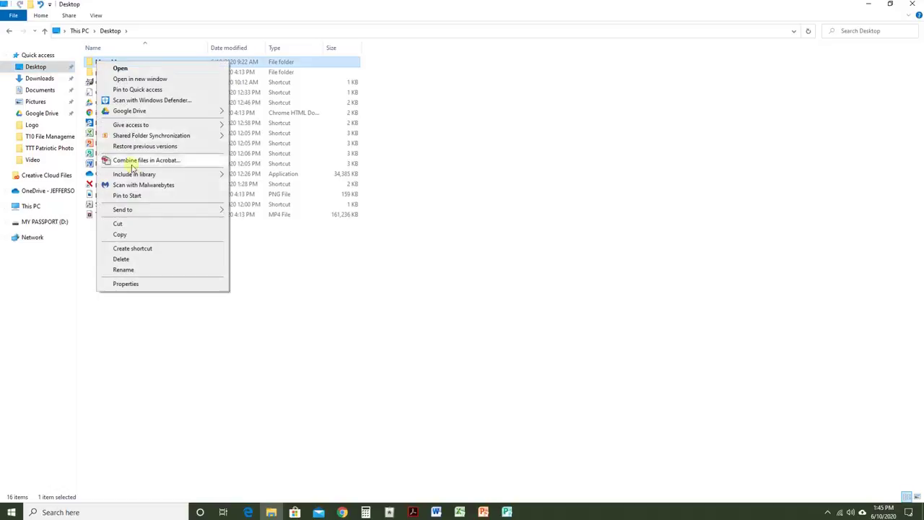
left_click(118, 224)
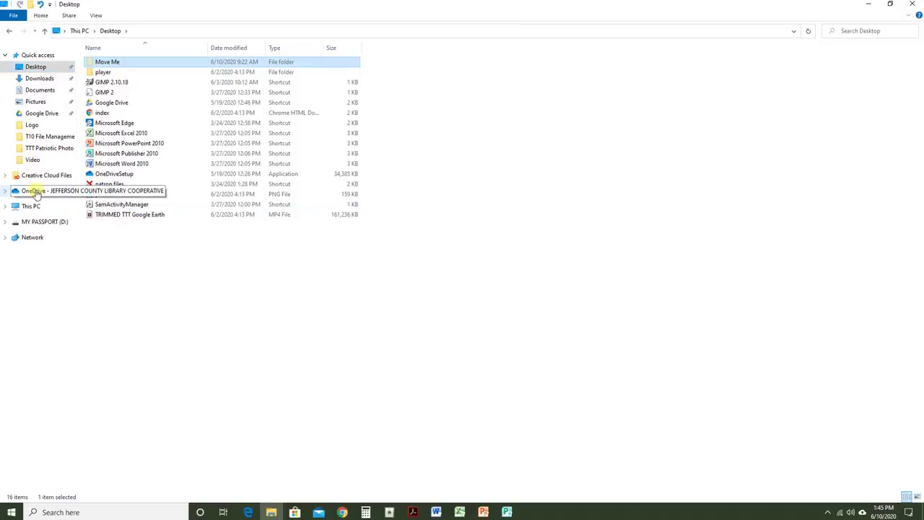
left_click(34, 192)
right_click(111, 219)
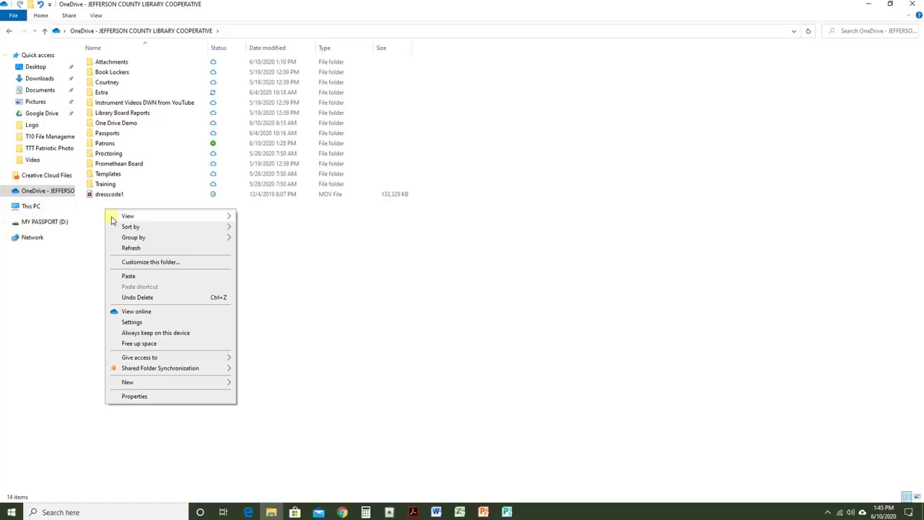
left_click(128, 275)
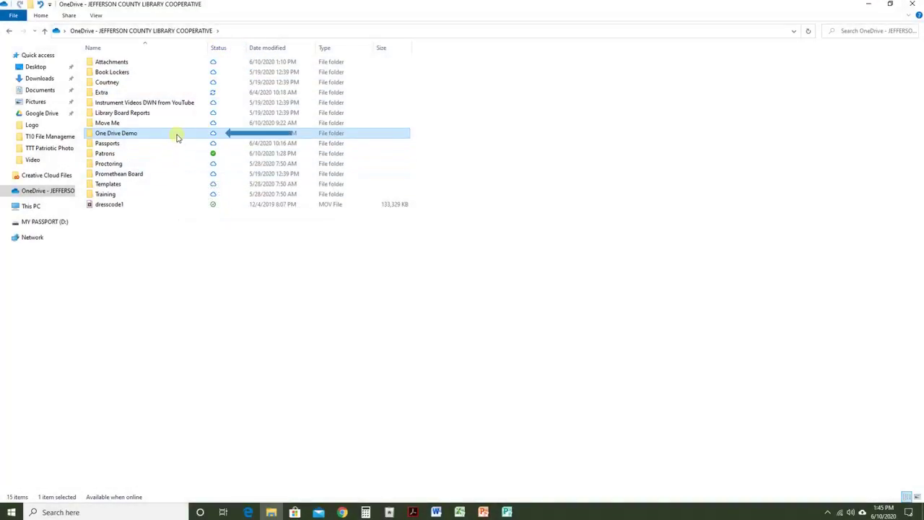
mouse_move(178, 138)
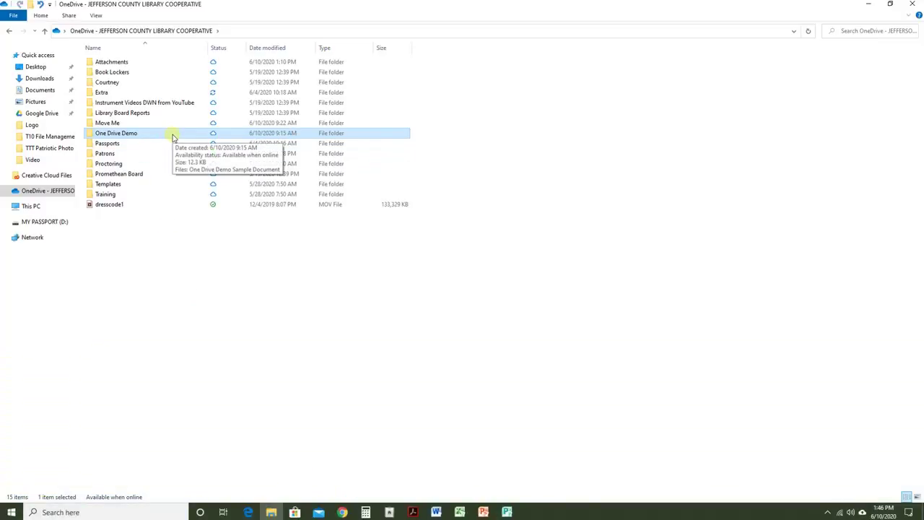
mouse_move(167, 207)
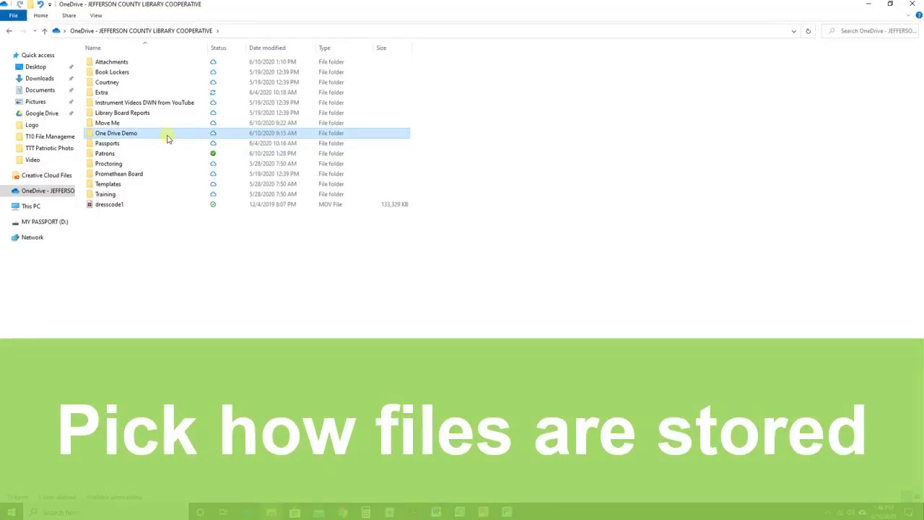
- Mark the One Drive Demo folder 'Always keep on this device', then free up its space
right_click(166, 138)
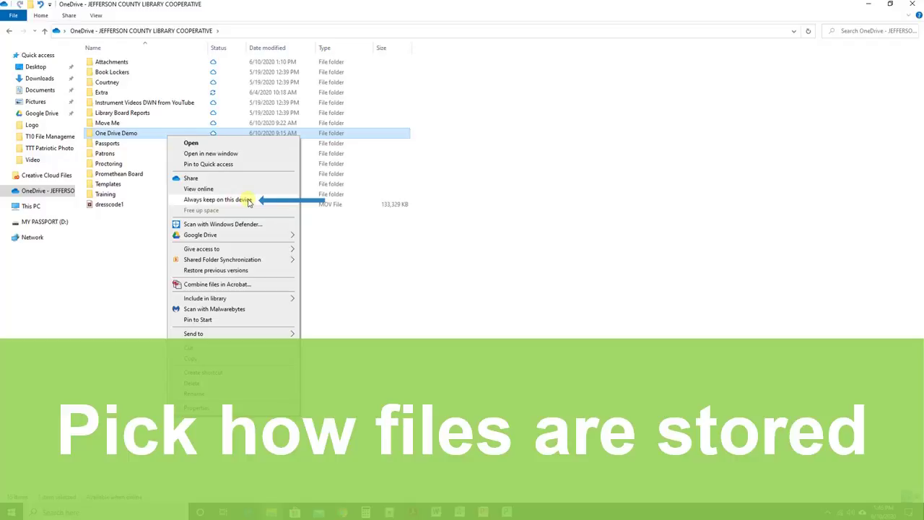
left_click(248, 200)
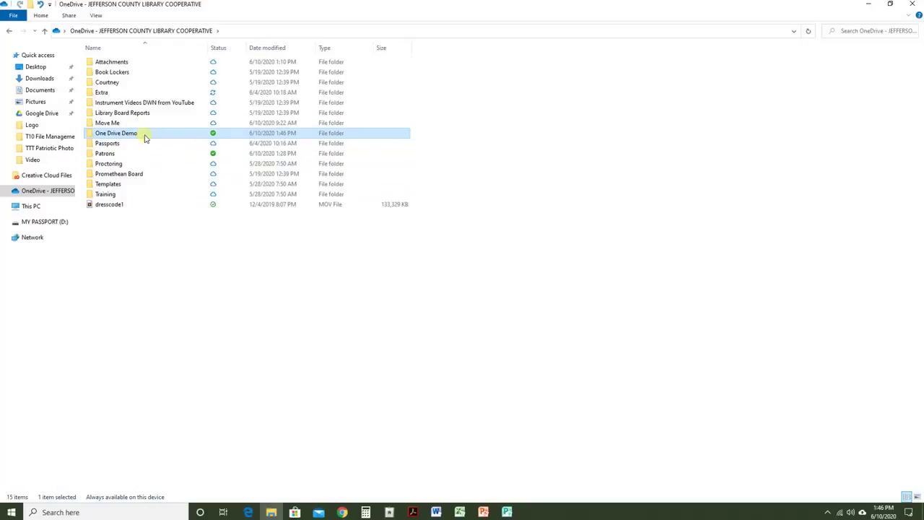
mouse_move(145, 137)
right_click(144, 135)
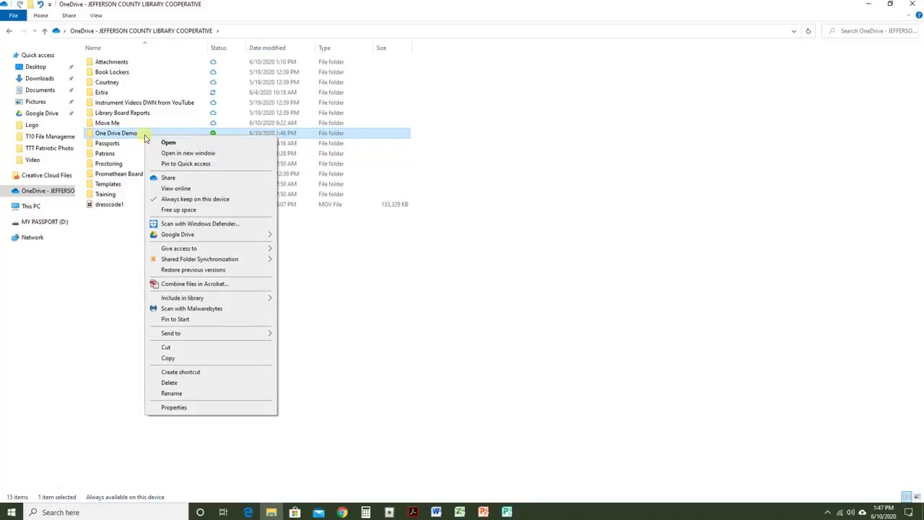
left_click(164, 213)
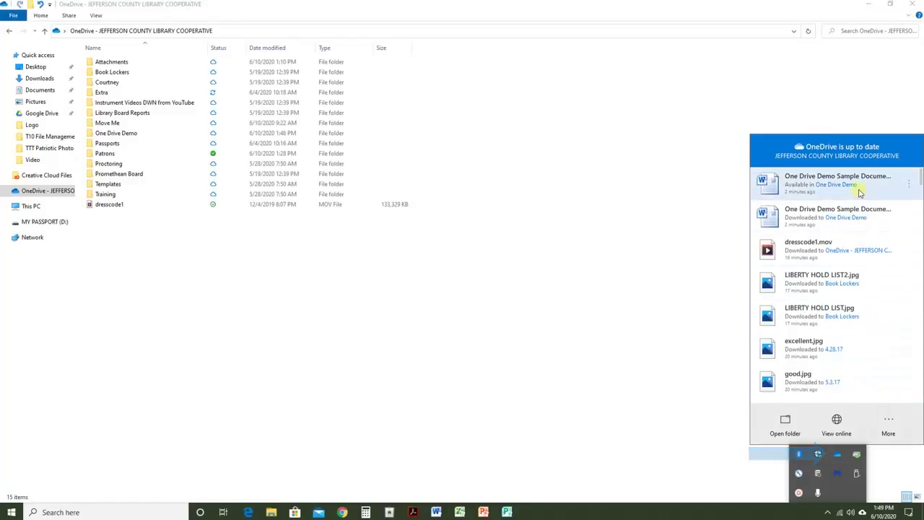
- Choose View online in the OneDrive flyout to see the synced files on the web
left_click(838, 433)
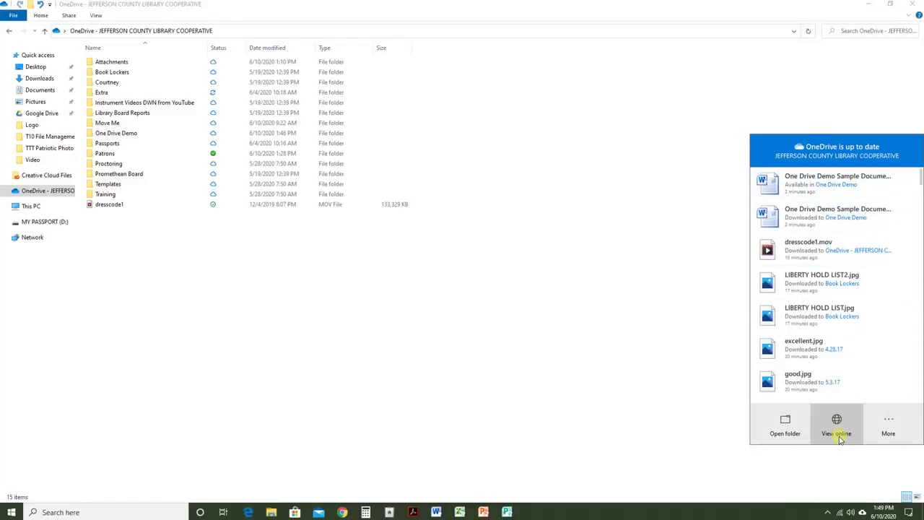